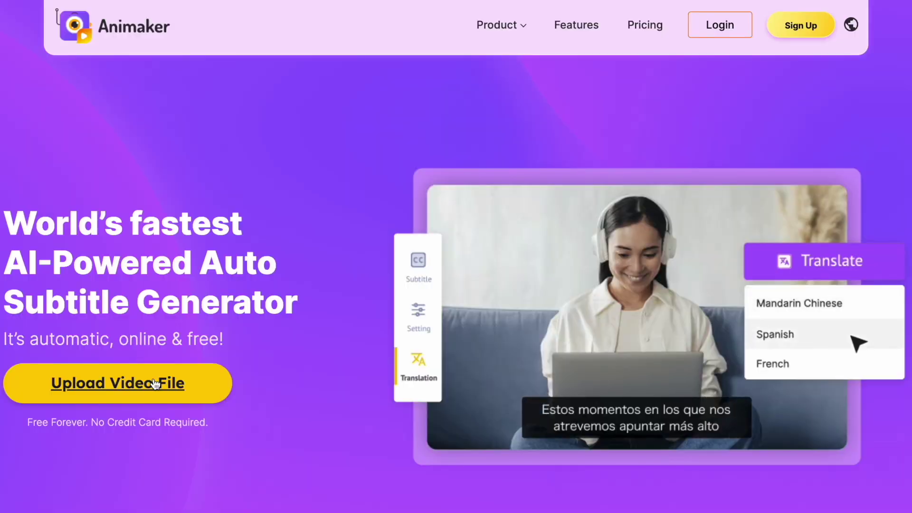
Step: Sign up to upload a video, search 'how to', and select 'How to make a video using AI?.mp4'
{"action": "left_click", "coordinate": [155, 383]}
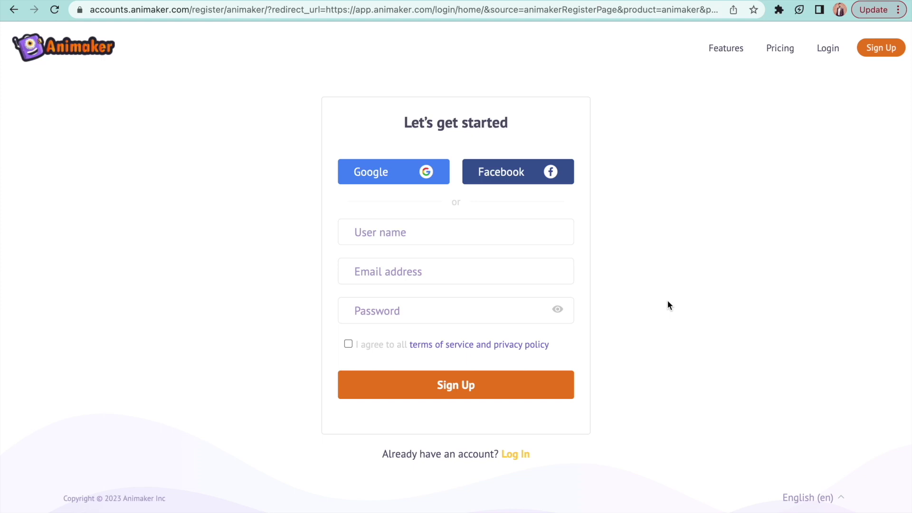
{"action": "left_click", "coordinate": [432, 237]}
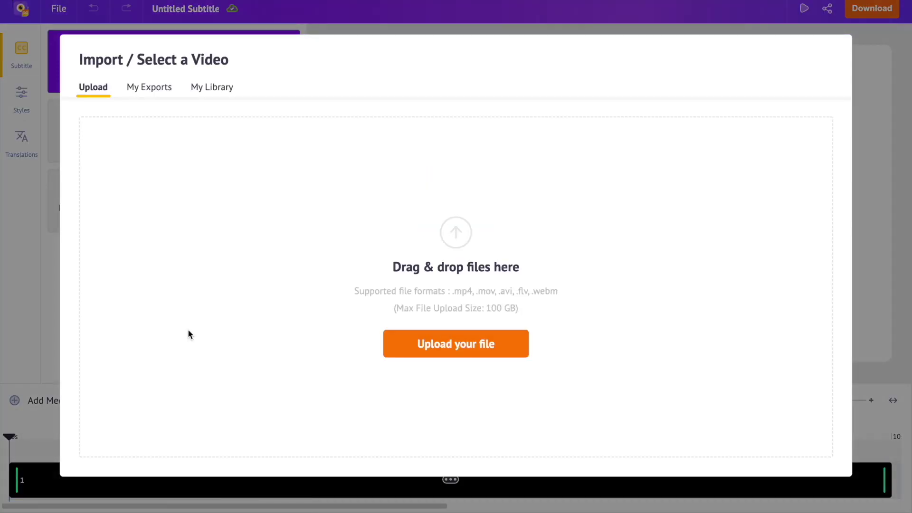
{"action": "left_click", "coordinate": [472, 347]}
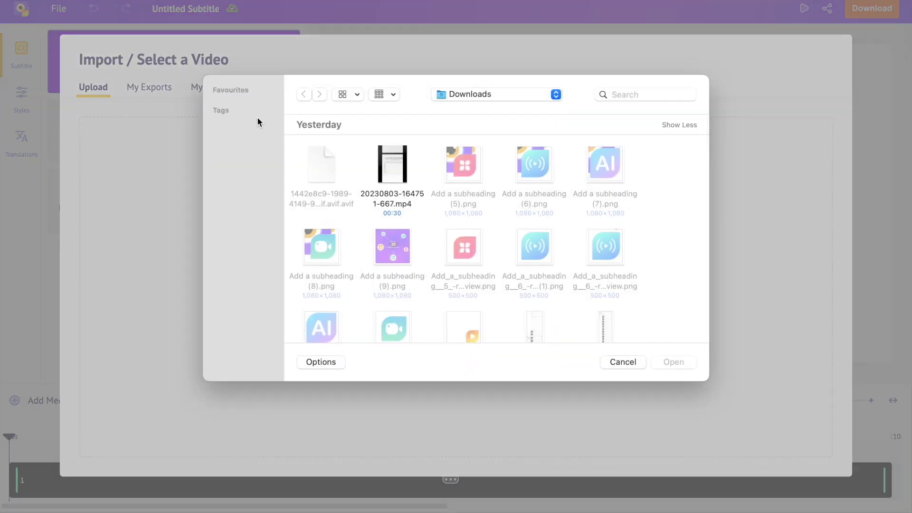
{"action": "left_click", "coordinate": [618, 93]}
{"action": "type", "text": "how to"}
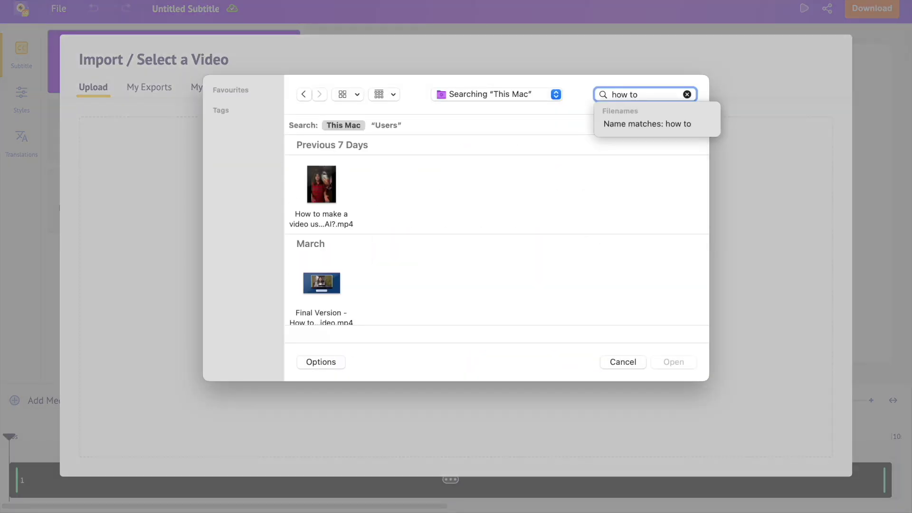
{"action": "left_click", "coordinate": [328, 190]}
{"action": "left_click", "coordinate": [327, 190]}
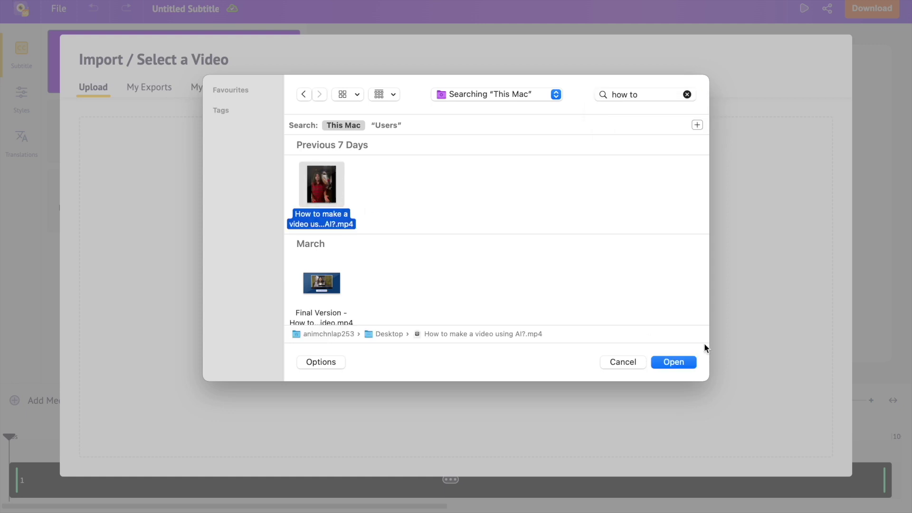
{"action": "left_click", "coordinate": [675, 362]}
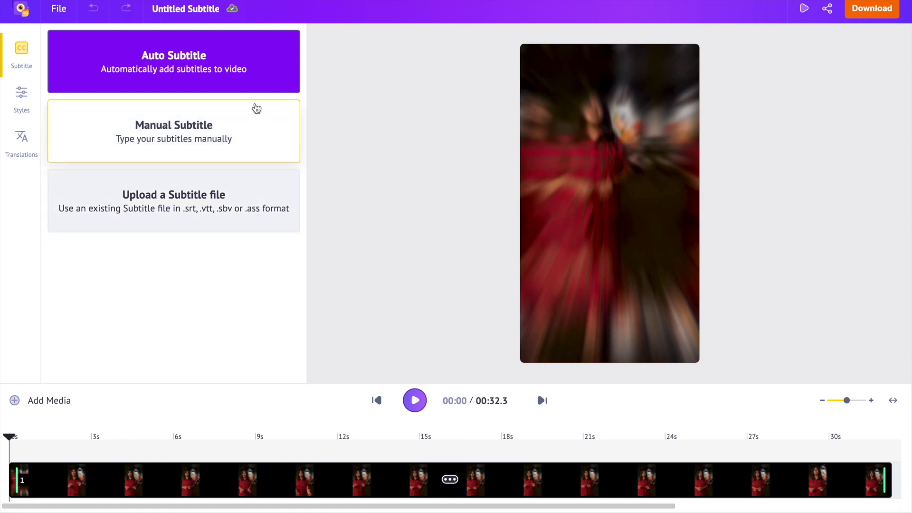
Step: Choose Auto Subtitle for the 32.3-second How to make a video using AI clip
{"action": "left_click", "coordinate": [252, 92]}
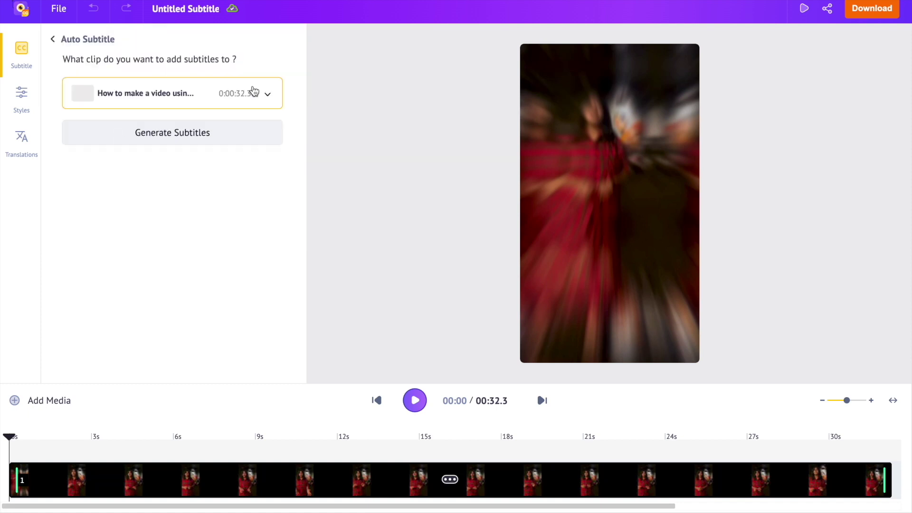
Step: Generate subtitles automatically and scroll through the resulting caption list
{"action": "left_click", "coordinate": [201, 132]}
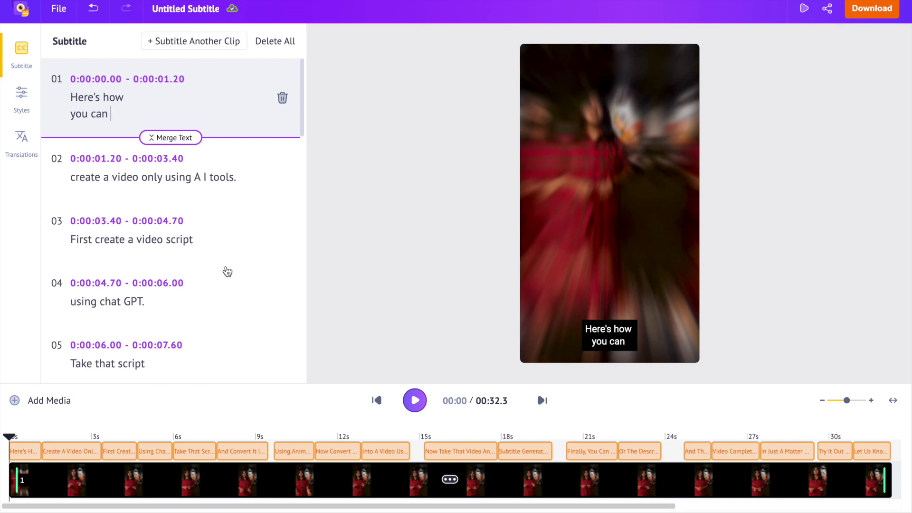
{"action": "scroll", "coordinate": [205, 299], "scroll_direction": "down", "scroll_amount": 8}
{"action": "scroll", "coordinate": [205, 299], "scroll_direction": "down", "scroll_amount": 6}
{"action": "scroll", "coordinate": [205, 299], "scroll_direction": "up", "scroll_amount": 2}
{"action": "scroll", "coordinate": [235, 241], "scroll_direction": "down", "scroll_amount": 10}
{"action": "scroll", "coordinate": [235, 241], "scroll_direction": "down", "scroll_amount": 5}
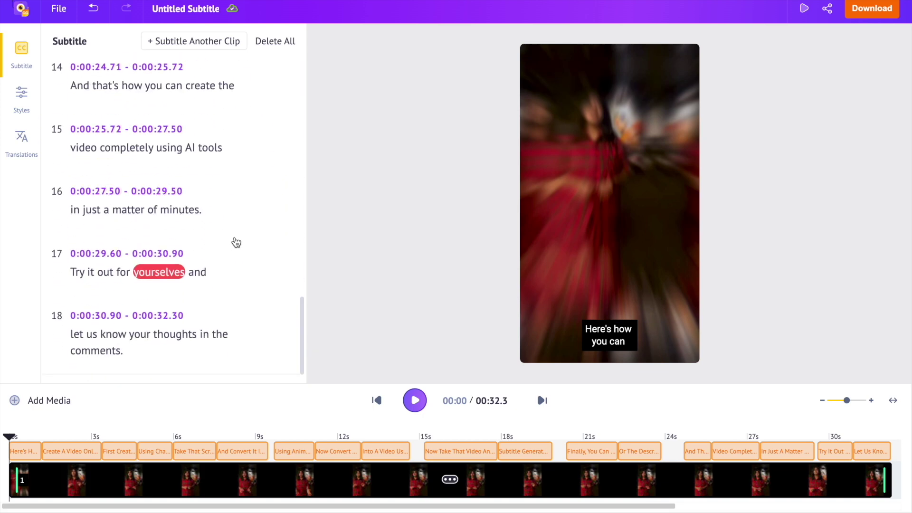
Step: Correct 'yourselves' to 'yourself' in the 17th subtitle
{"action": "mouse_move", "coordinate": [144, 277]}
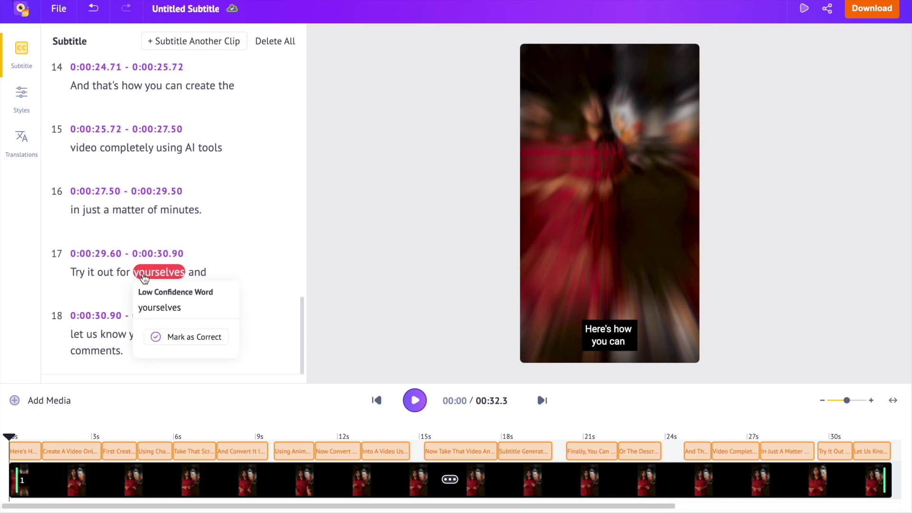
{"action": "left_click", "coordinate": [181, 276]}
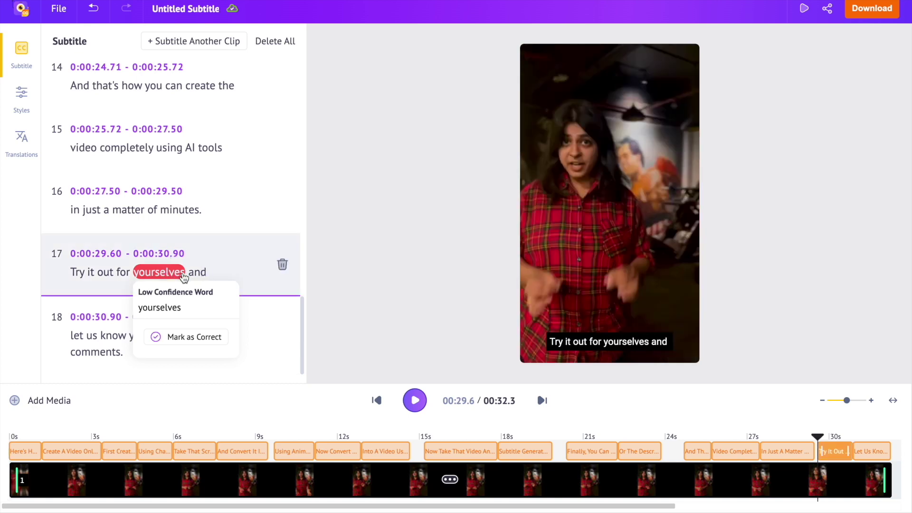
{"action": "left_click", "coordinate": [184, 278]}
{"action": "key", "text": "BackSpace"}
{"action": "key", "text": "BackSpace"}
{"action": "key", "text": "BackSpace"}
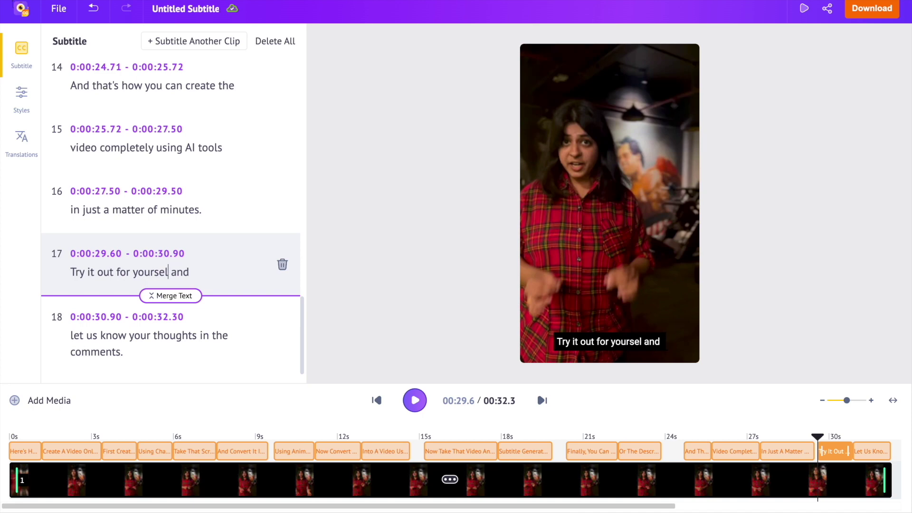
{"action": "type", "text": "f"}
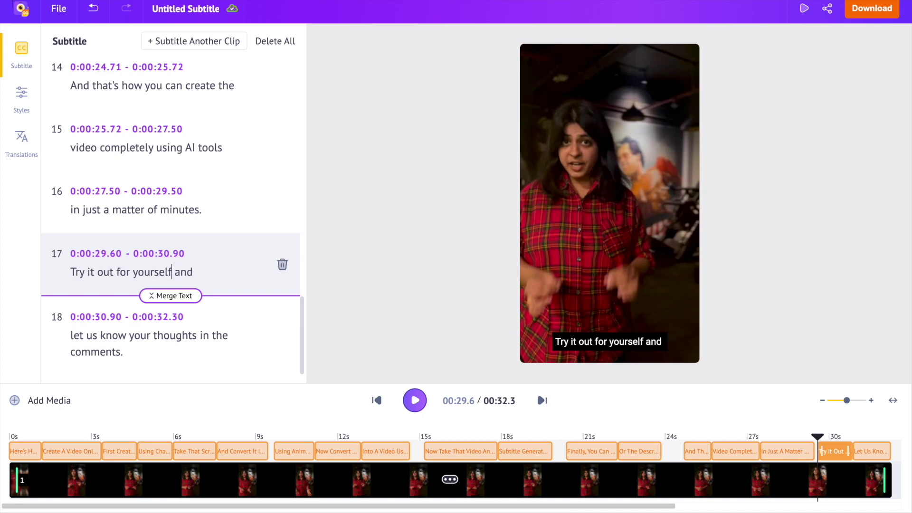
{"action": "left_click", "coordinate": [335, 279]}
Step: Play the subtitled video from its start
{"action": "scroll", "coordinate": [215, 177], "scroll_direction": "up", "scroll_amount": 15}
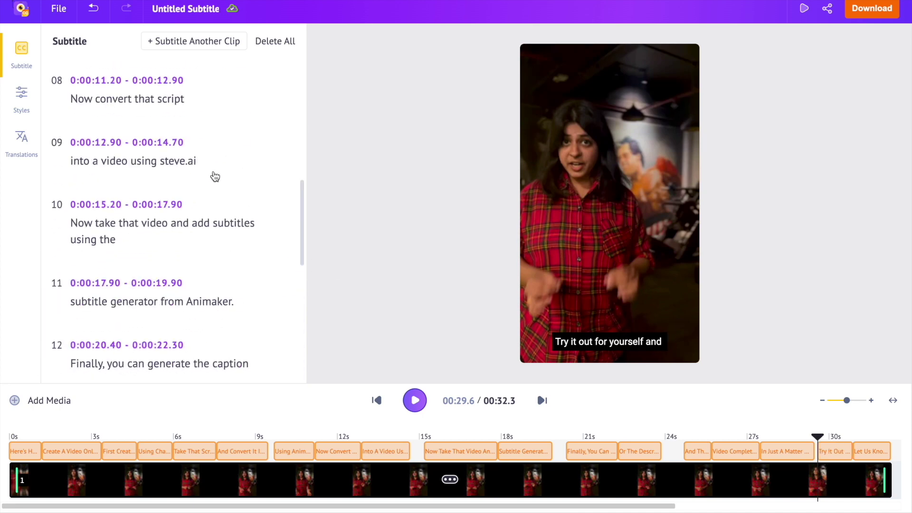
{"action": "left_click", "coordinate": [376, 400]}
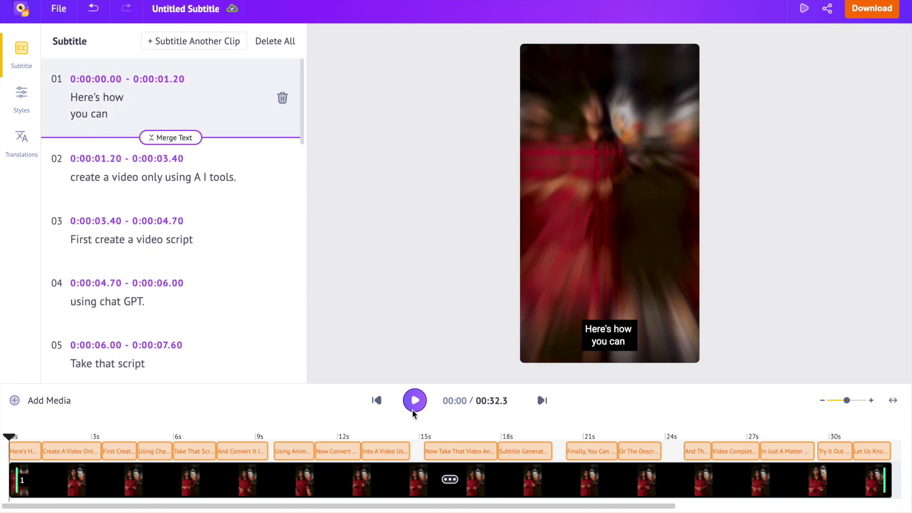
{"action": "left_click", "coordinate": [414, 400]}
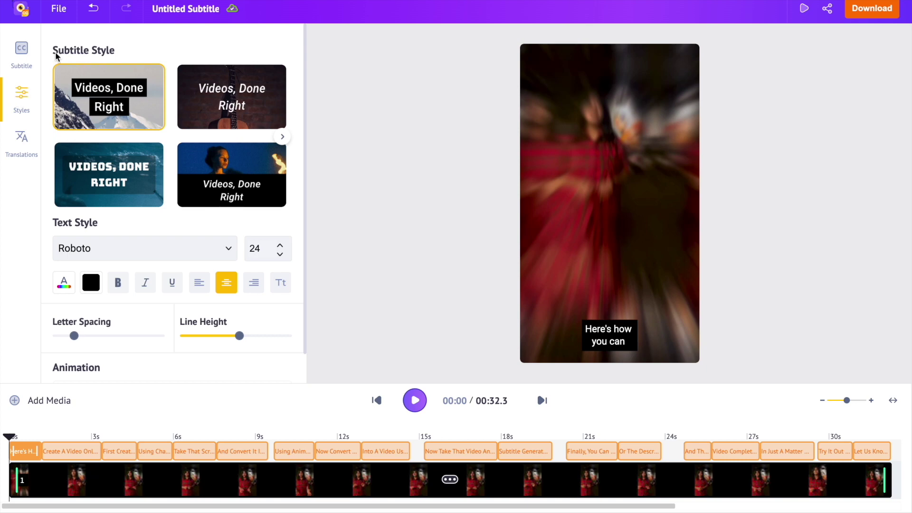
Step: Show the next page of subtitle style presets in Styles
{"action": "left_click", "coordinate": [282, 137]}
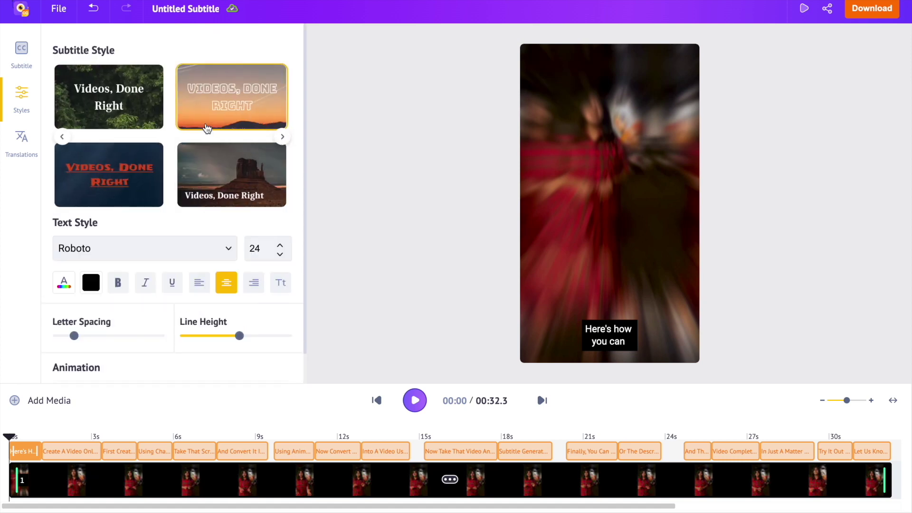
Step: Try several caption presets, then apply the italic Bowlby One SC style
{"action": "left_click", "coordinate": [146, 106]}
{"action": "left_click", "coordinate": [119, 195]}
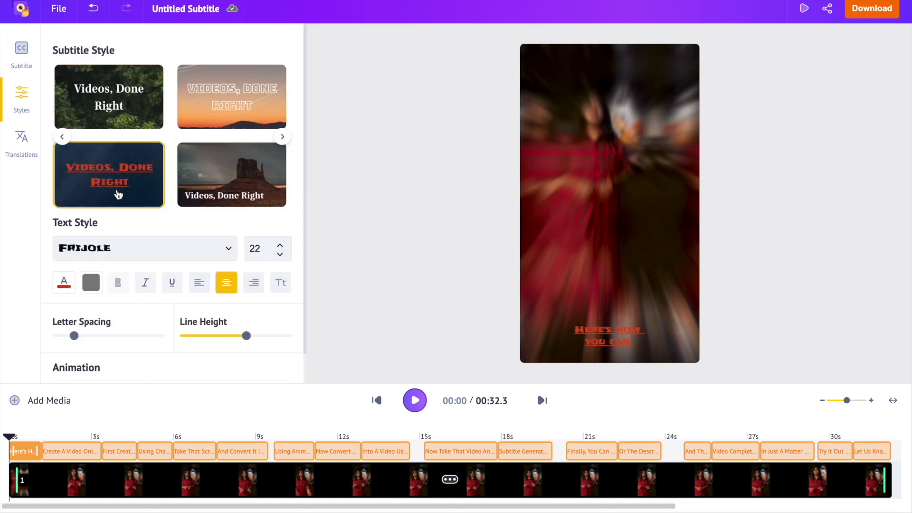
{"action": "left_click", "coordinate": [227, 122]}
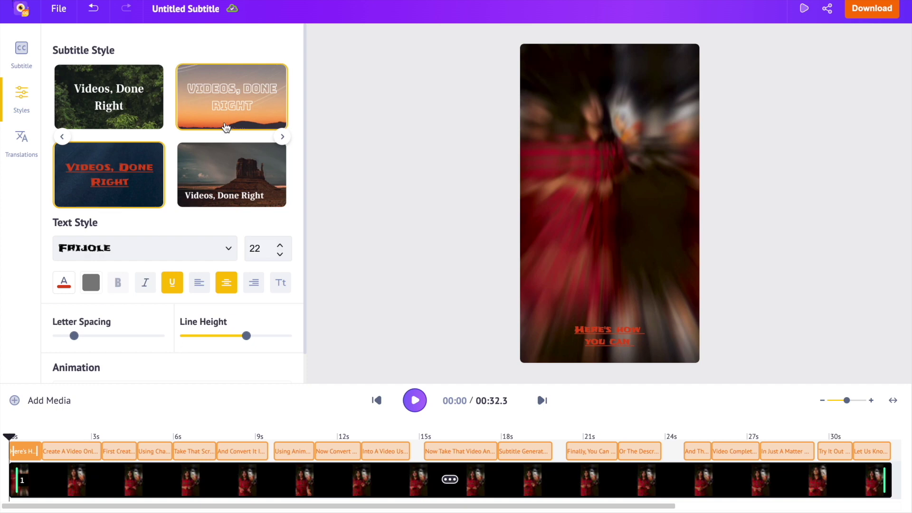
{"action": "left_click", "coordinate": [284, 138]}
{"action": "left_click", "coordinate": [253, 185]}
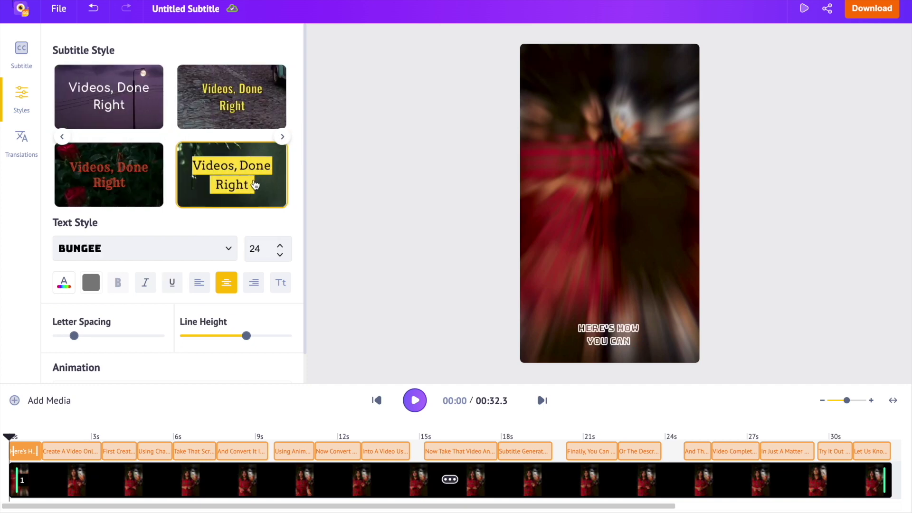
{"action": "left_click", "coordinate": [283, 137]}
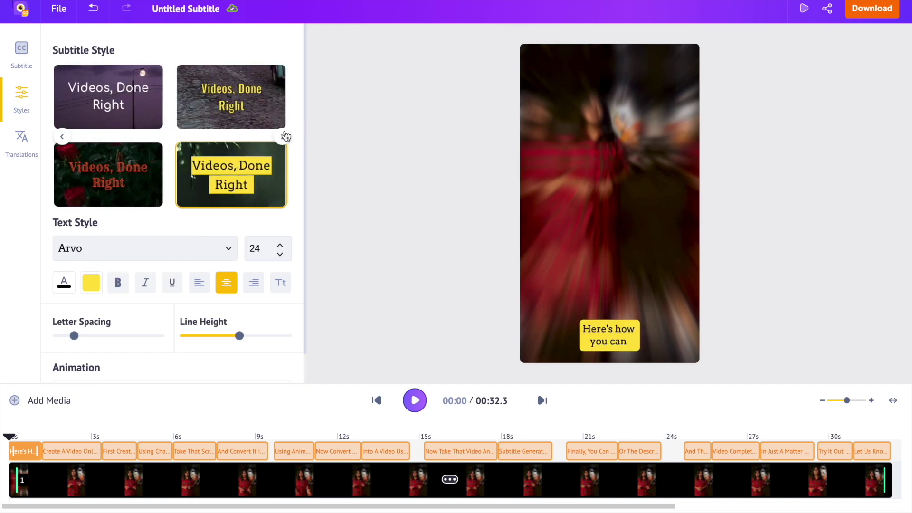
{"action": "left_click", "coordinate": [166, 113]}
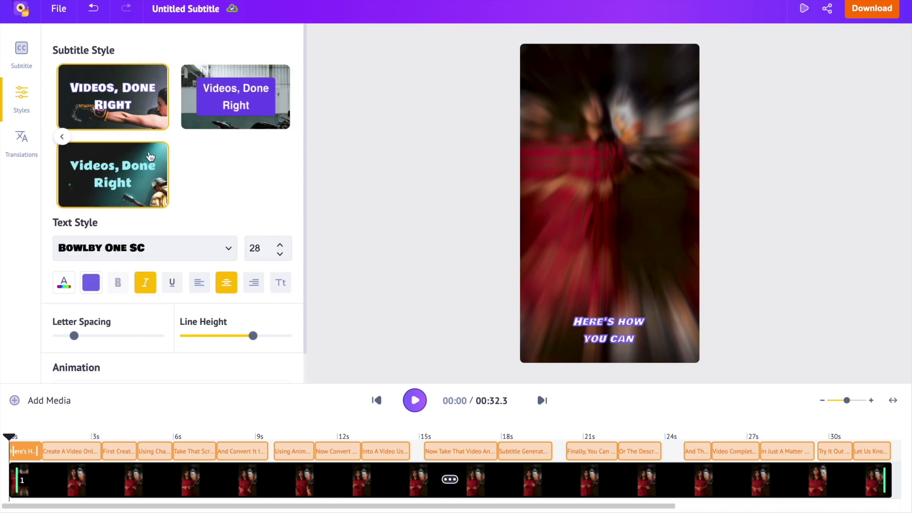
Step: Keep the Bowlby One SC font and set the subtitle size to 29
{"action": "left_click", "coordinate": [173, 247]}
{"action": "scroll", "coordinate": [173, 251], "scroll_direction": "down", "scroll_amount": 8}
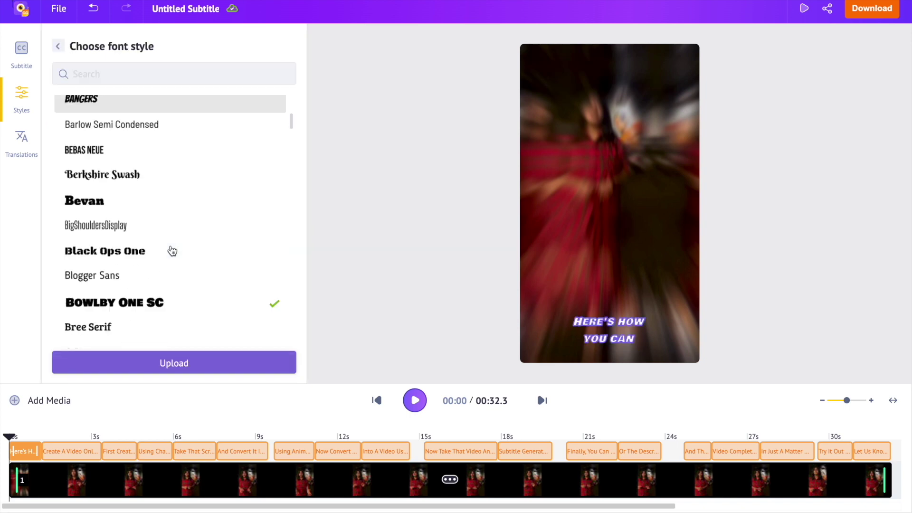
{"action": "left_click", "coordinate": [58, 46]}
{"action": "left_click", "coordinate": [280, 254]}
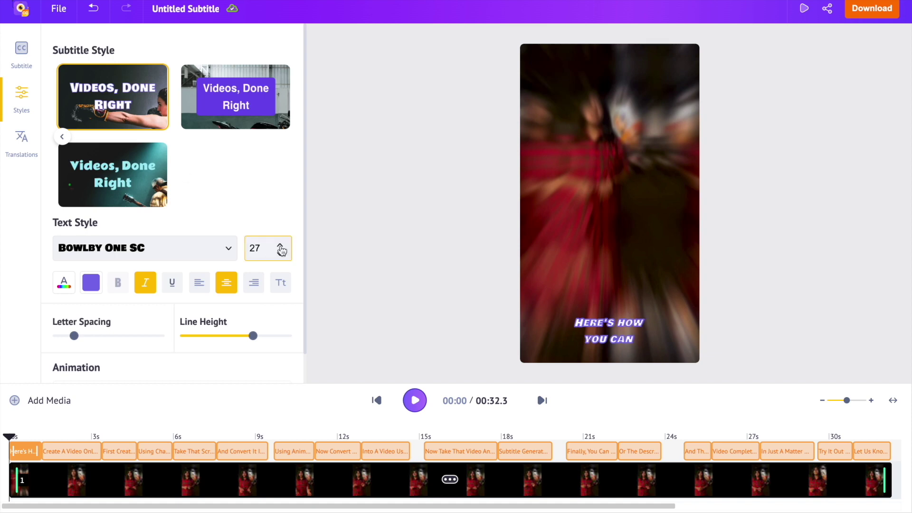
{"action": "left_click", "coordinate": [280, 245]}
{"action": "left_click", "coordinate": [280, 244]}
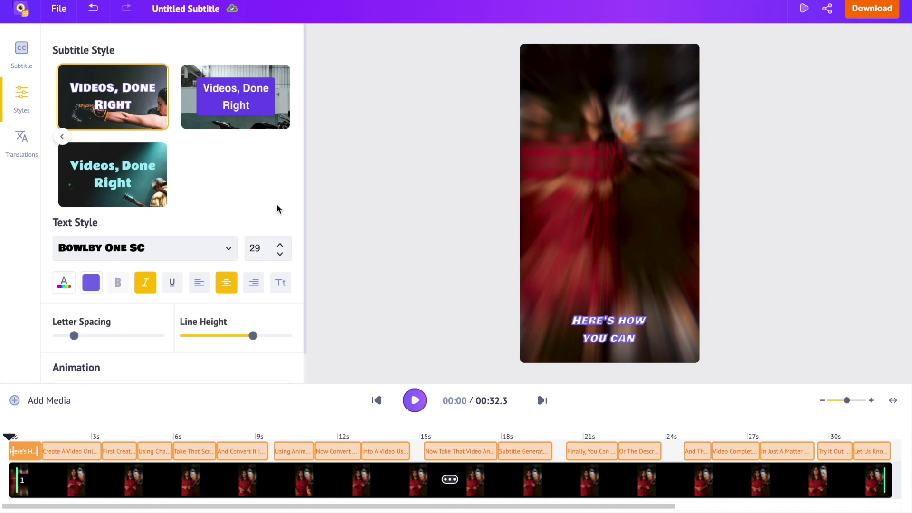
Step: Drag the subtitles up from the bottom to the middle of the video
{"action": "scroll", "coordinate": [228, 269], "scroll_direction": "down", "scroll_amount": 1}
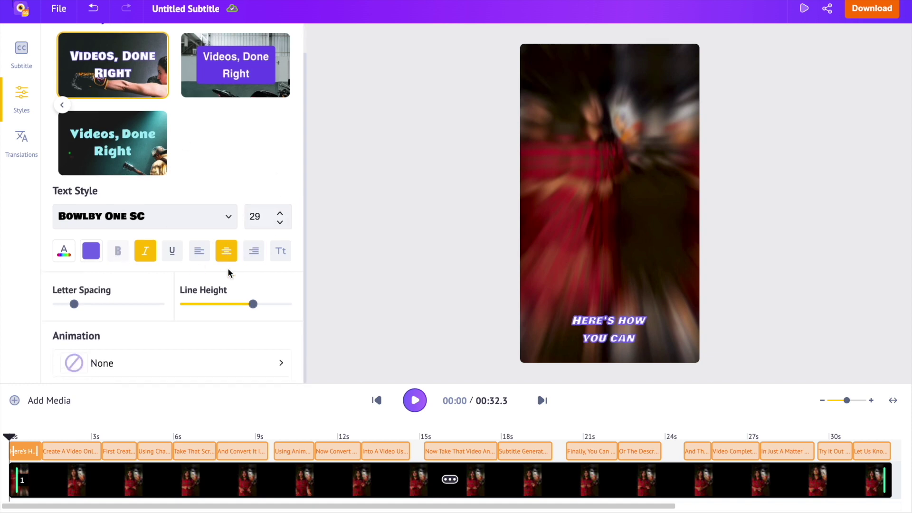
{"action": "scroll", "coordinate": [228, 269], "scroll_direction": "up", "scroll_amount": 1}
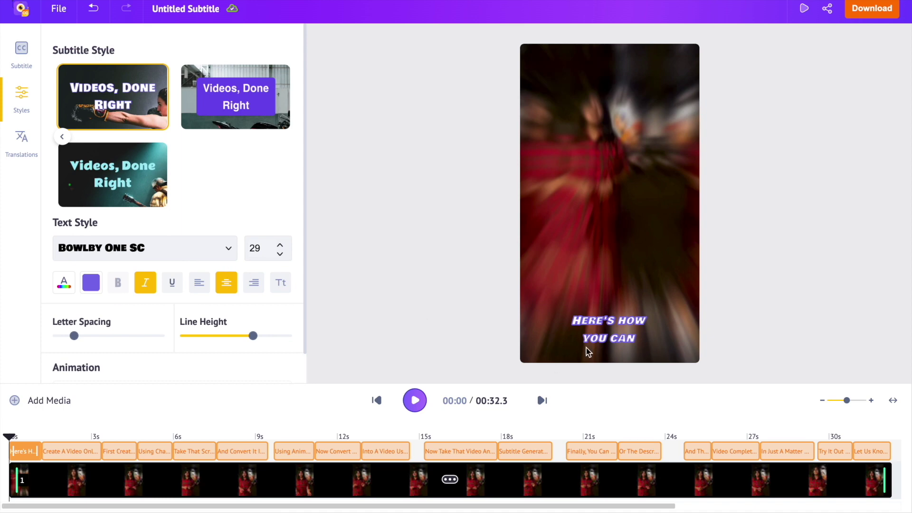
{"action": "left_click_drag", "start_coordinate": [613, 337], "coordinate": [610, 252]}
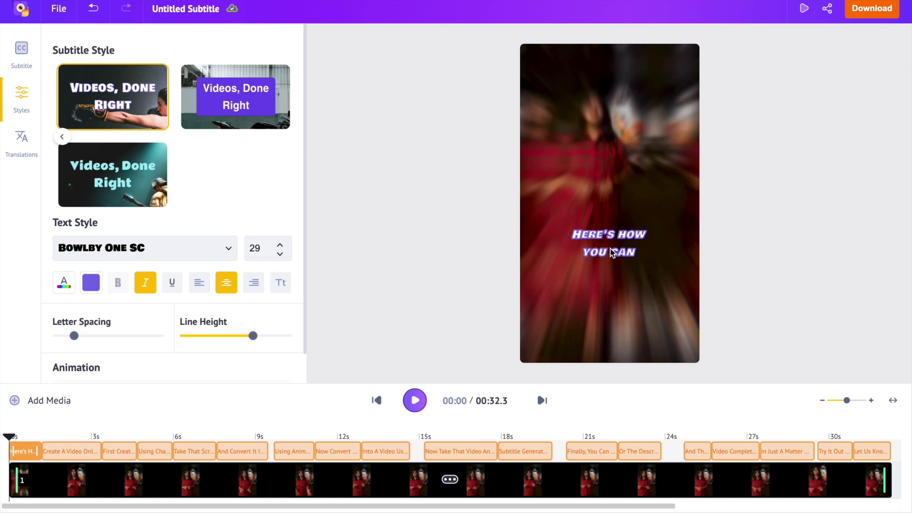
{"action": "scroll", "coordinate": [190, 271], "scroll_direction": "down", "scroll_amount": 1}
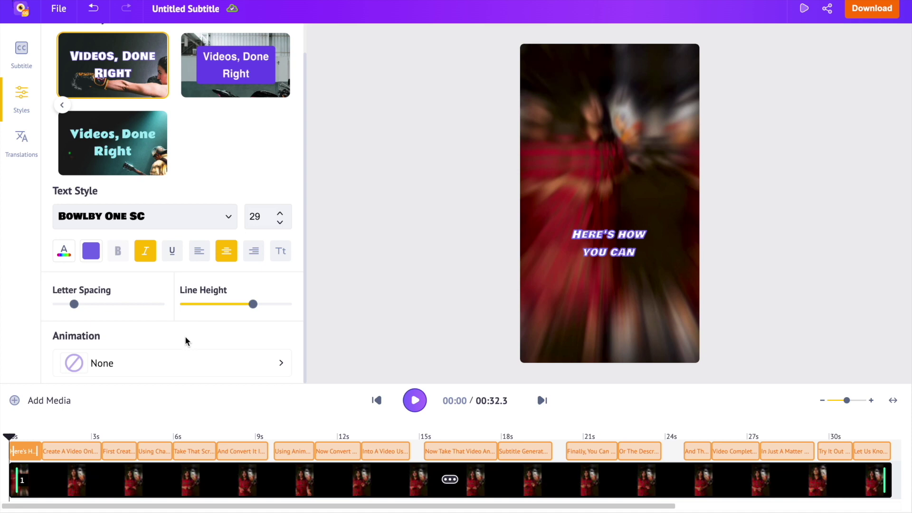
Step: Preview the second animation preset, then the word-highlight animation
{"action": "left_click", "coordinate": [186, 365]}
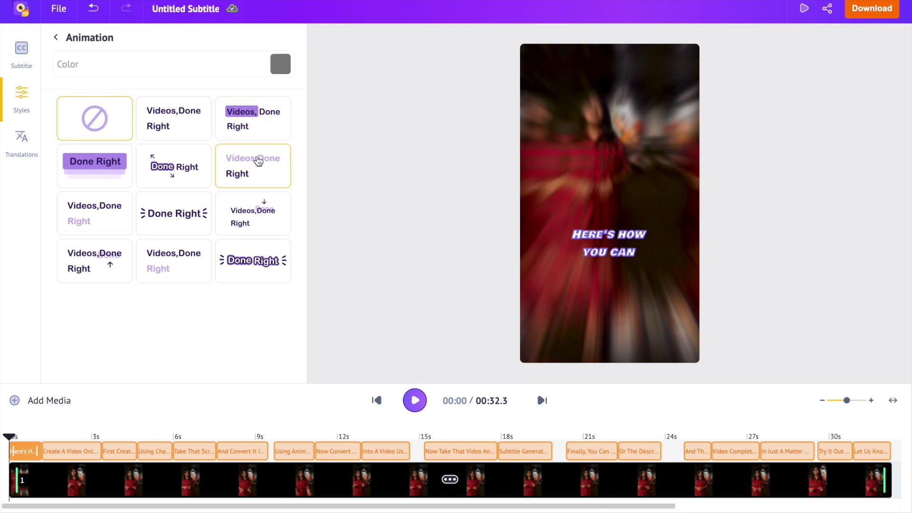
{"action": "left_click", "coordinate": [182, 130]}
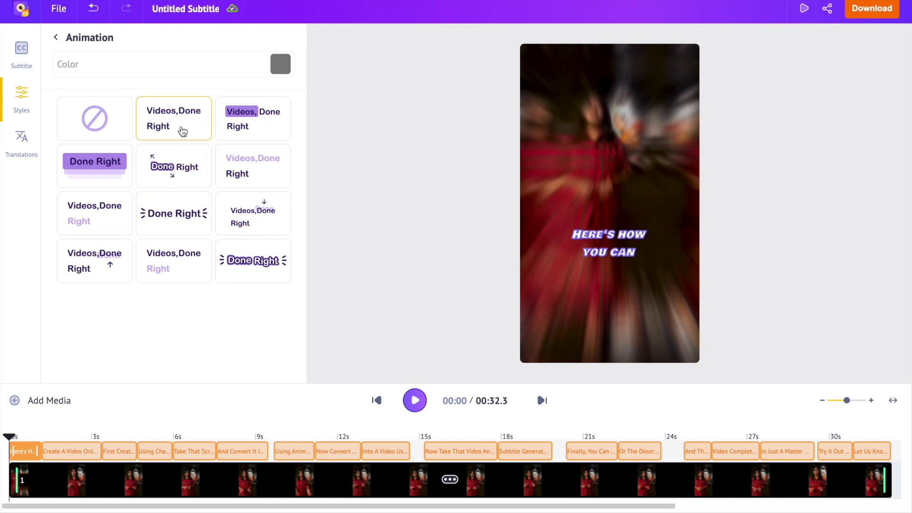
{"action": "left_click", "coordinate": [414, 400]}
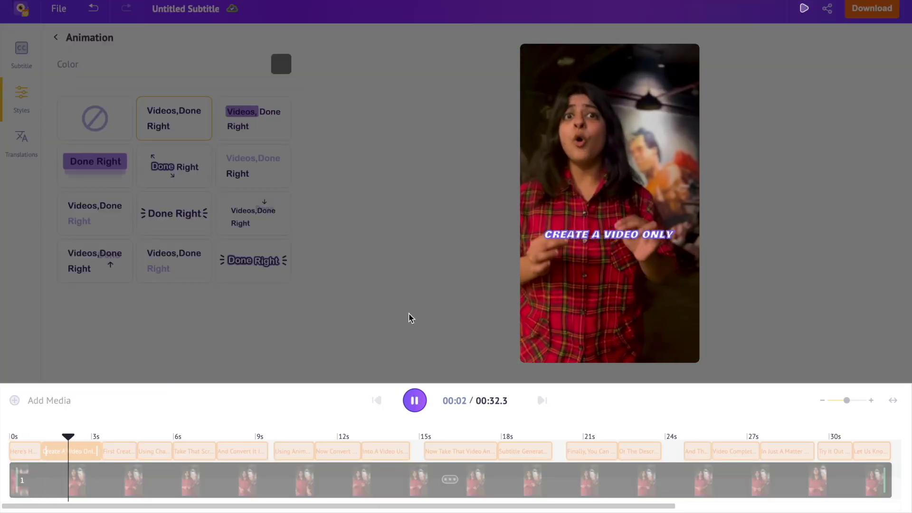
{"action": "left_click", "coordinate": [257, 170]}
{"action": "left_click", "coordinate": [255, 129]}
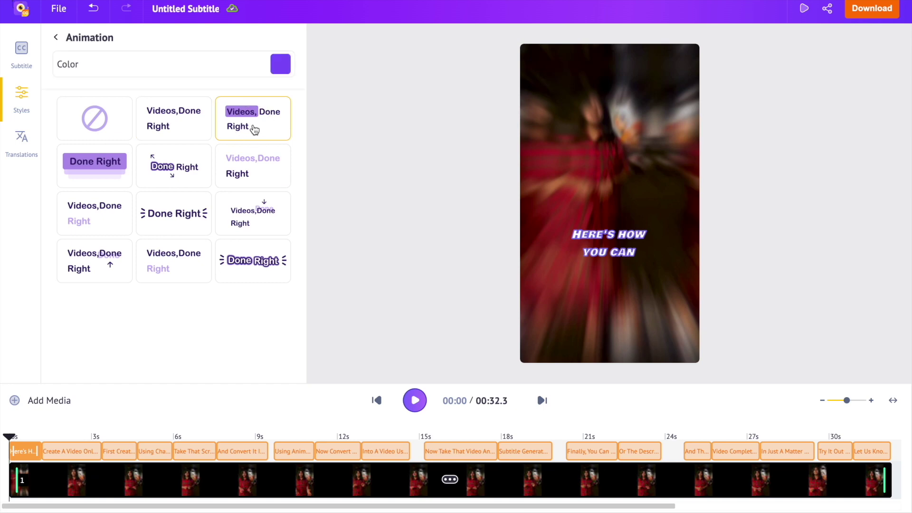
{"action": "left_click", "coordinate": [414, 400]}
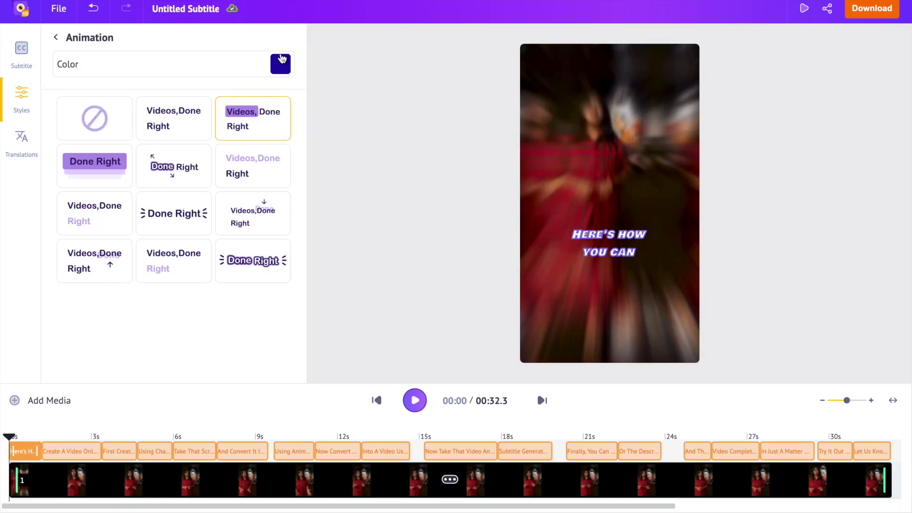
Step: Make the word highlight colour yellow and preview it
{"action": "left_click", "coordinate": [280, 64]}
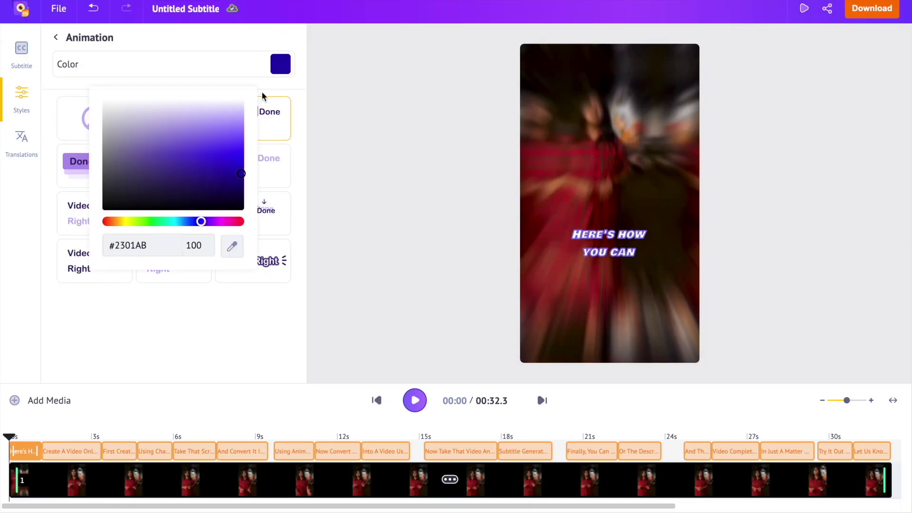
{"action": "left_click", "coordinate": [122, 221]}
{"action": "left_click", "coordinate": [415, 400]}
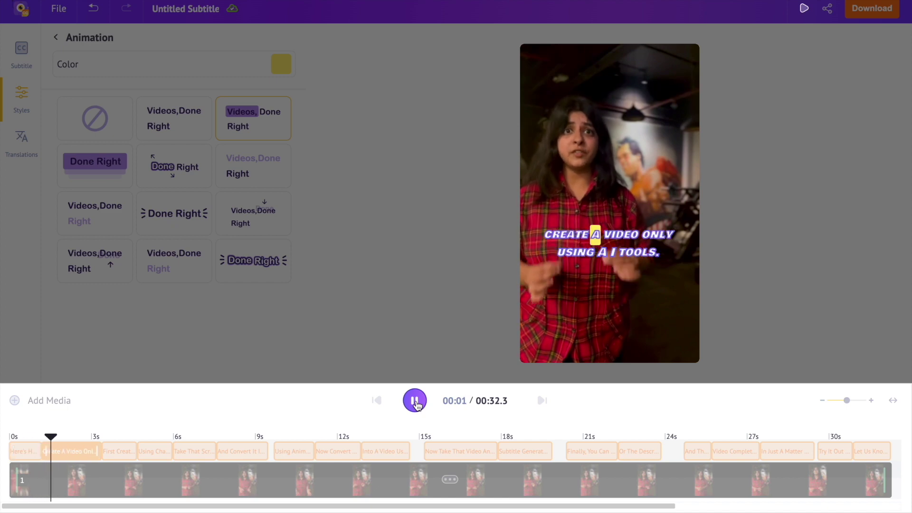
Step: Try another preset, then apply and preview the drop-in word animation
{"action": "left_click", "coordinate": [182, 232]}
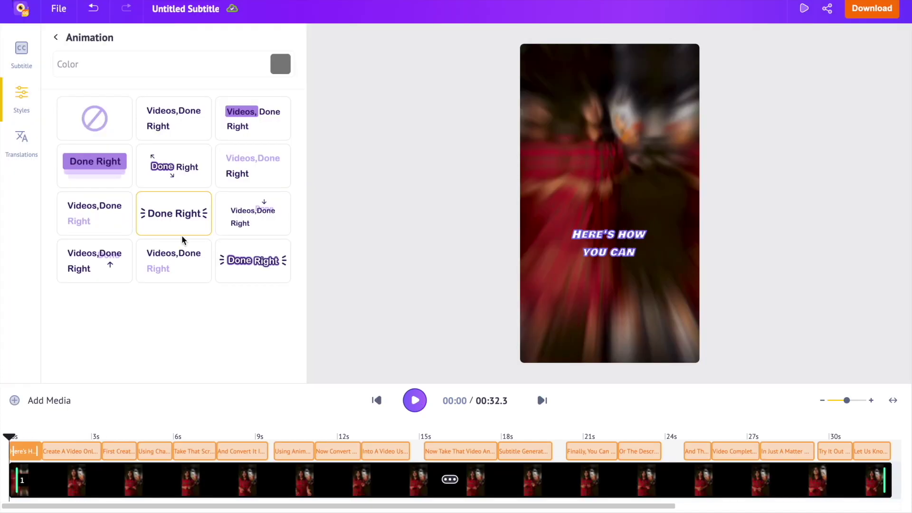
{"action": "left_click", "coordinate": [415, 406]}
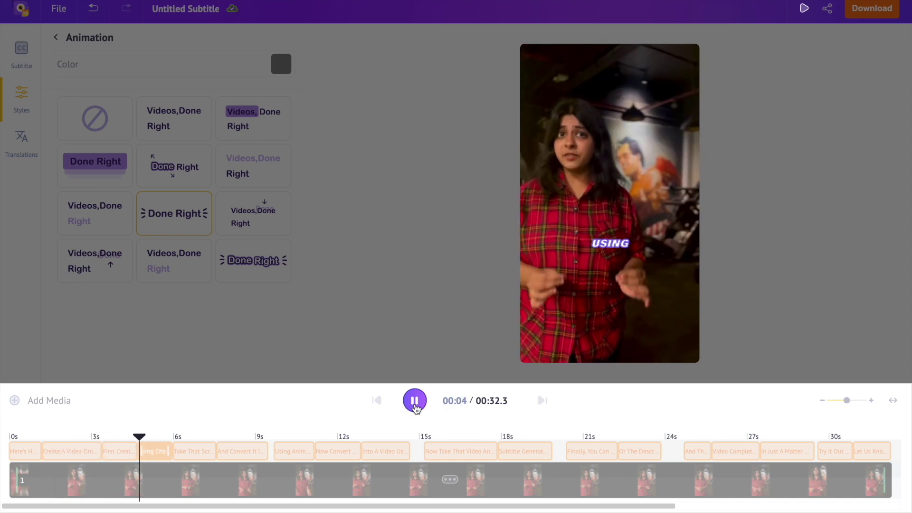
{"action": "left_click", "coordinate": [187, 169]}
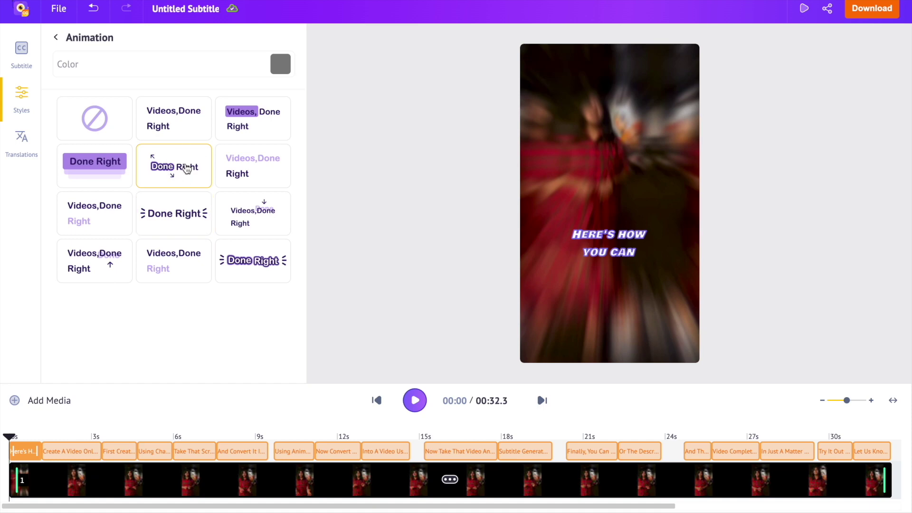
{"action": "left_click", "coordinate": [414, 401]}
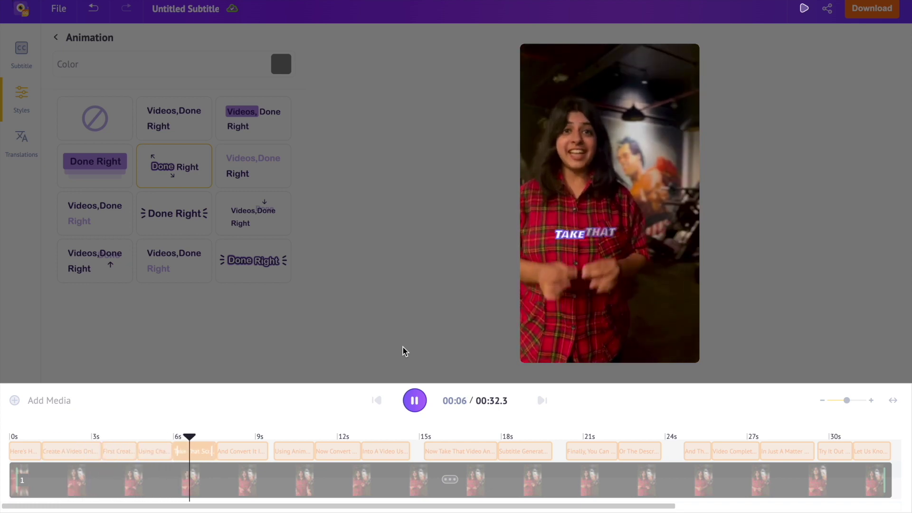
{"action": "left_click", "coordinate": [403, 351]}
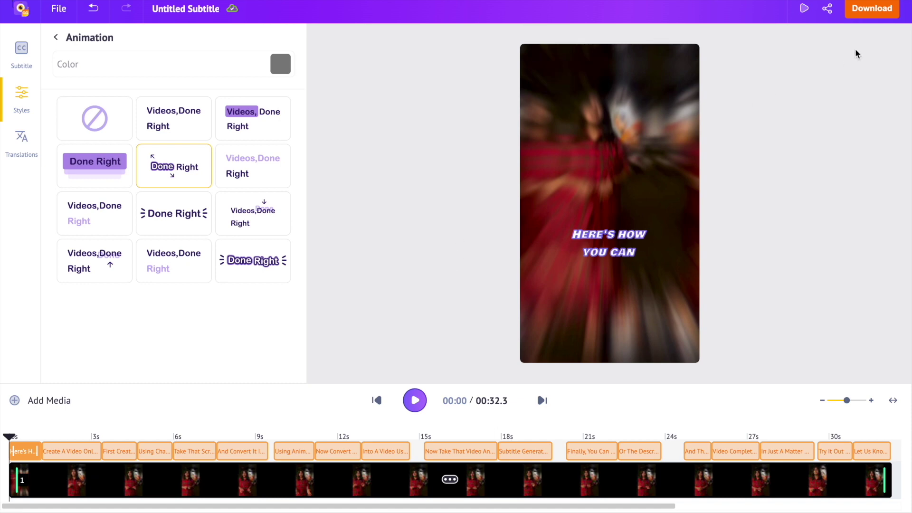
Step: Download the subtitled video at HD 720p
{"action": "left_click", "coordinate": [884, 17]}
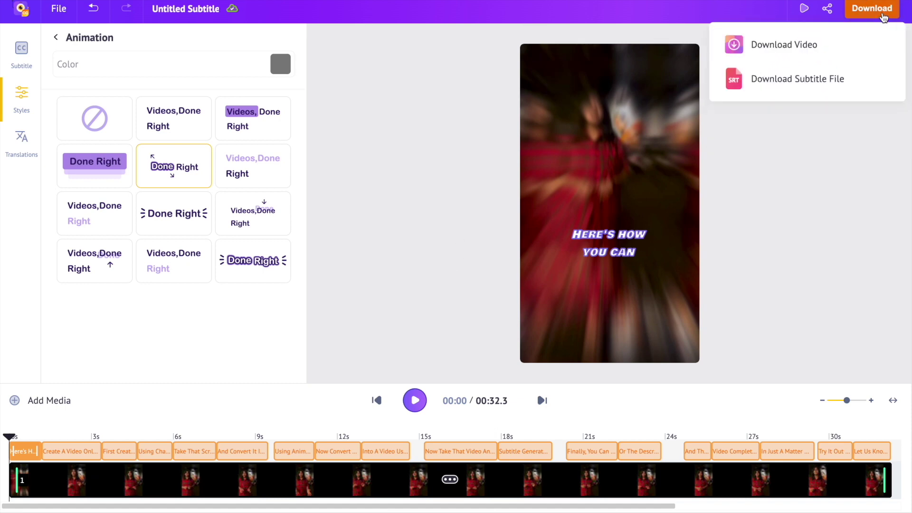
{"action": "left_click", "coordinate": [817, 50]}
{"action": "scroll", "coordinate": [826, 259], "scroll_direction": "down", "scroll_amount": 2}
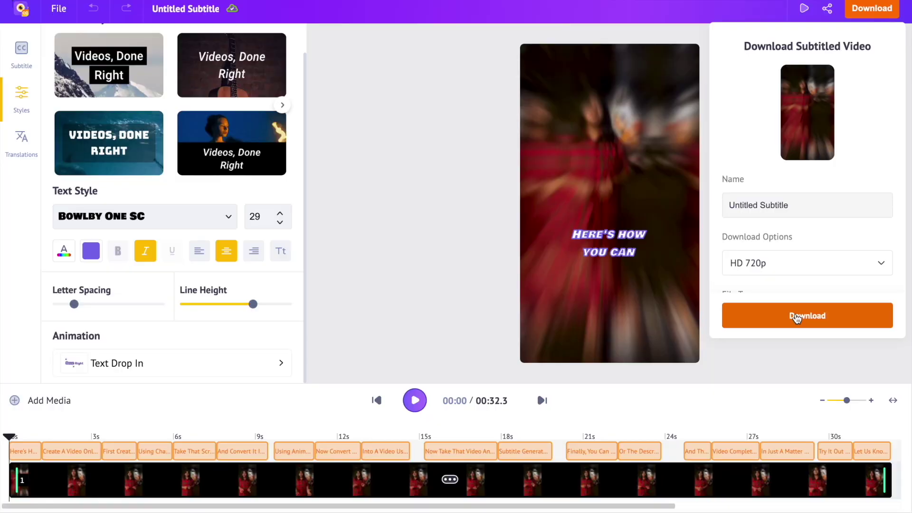
{"action": "left_click", "coordinate": [797, 318]}
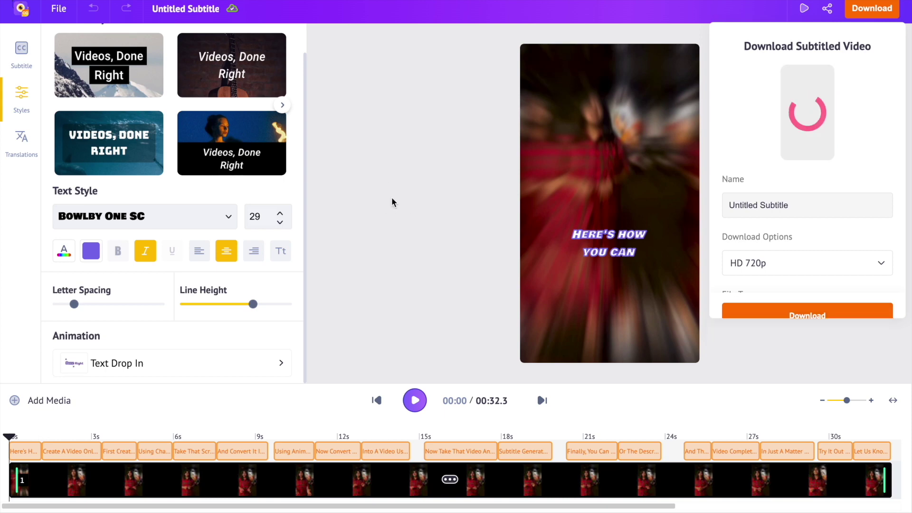
{"action": "left_click", "coordinate": [19, 152]}
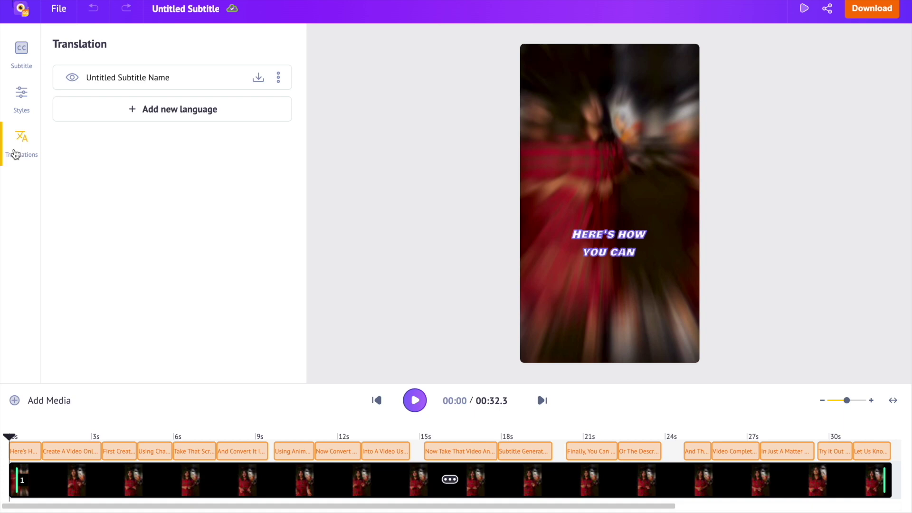
Step: Add a French subtitle track translated automatically from the original
{"action": "left_click", "coordinate": [169, 113]}
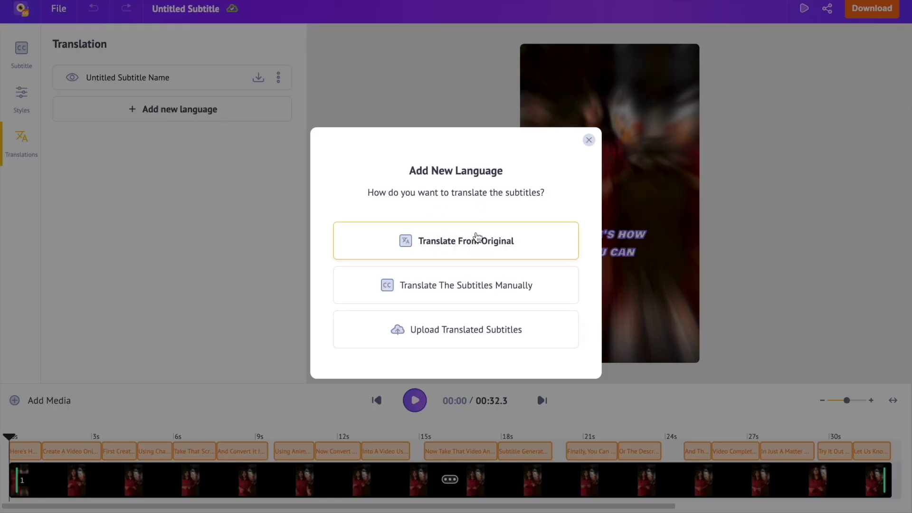
{"action": "left_click", "coordinate": [474, 239]}
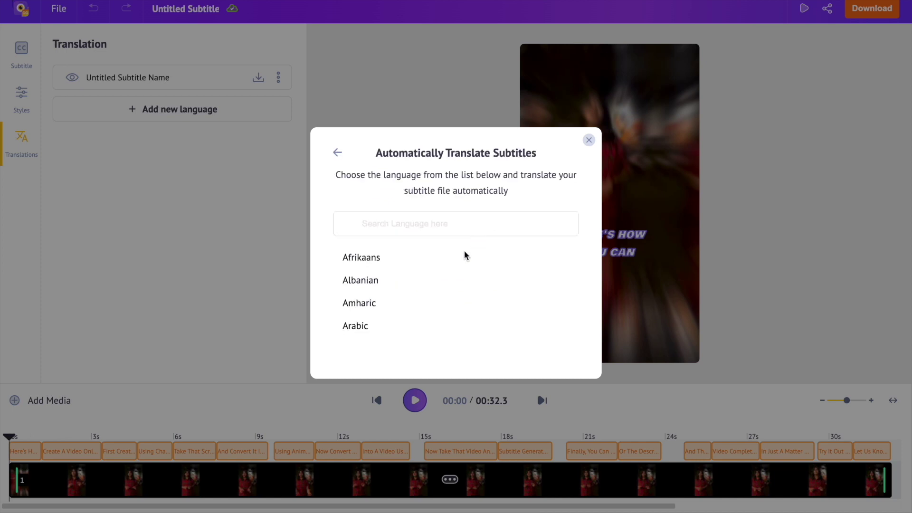
{"action": "left_click", "coordinate": [443, 228]}
{"action": "type", "text": "fre"}
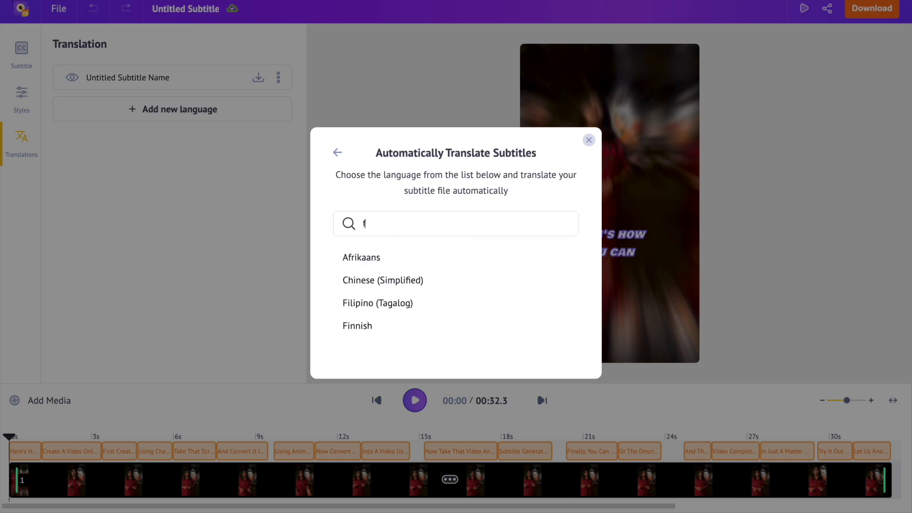
{"action": "left_click", "coordinate": [360, 255]}
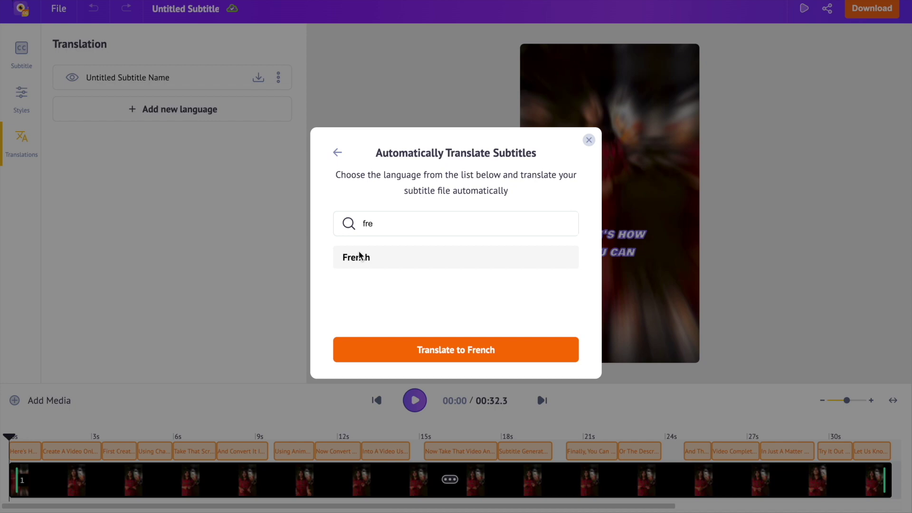
{"action": "left_click", "coordinate": [452, 348]}
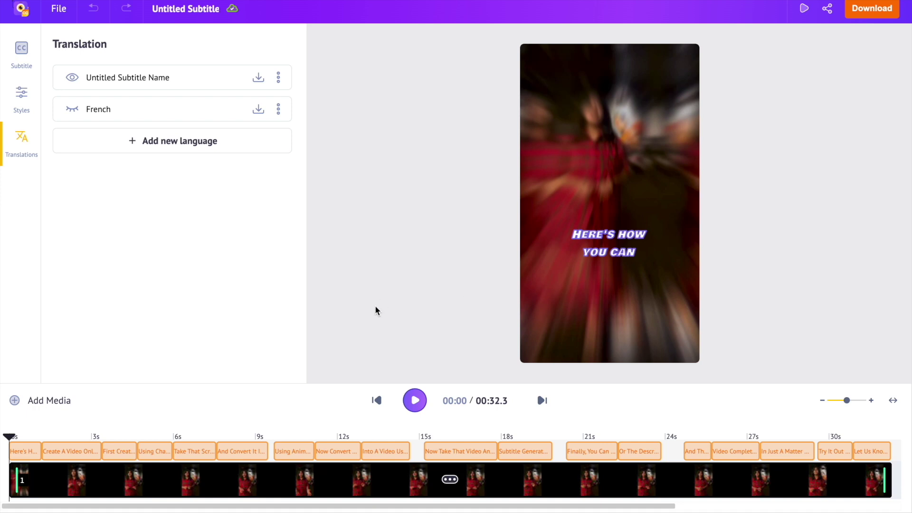
Step: Display the French subtitles on the video and play a short preview
{"action": "left_click", "coordinate": [69, 109]}
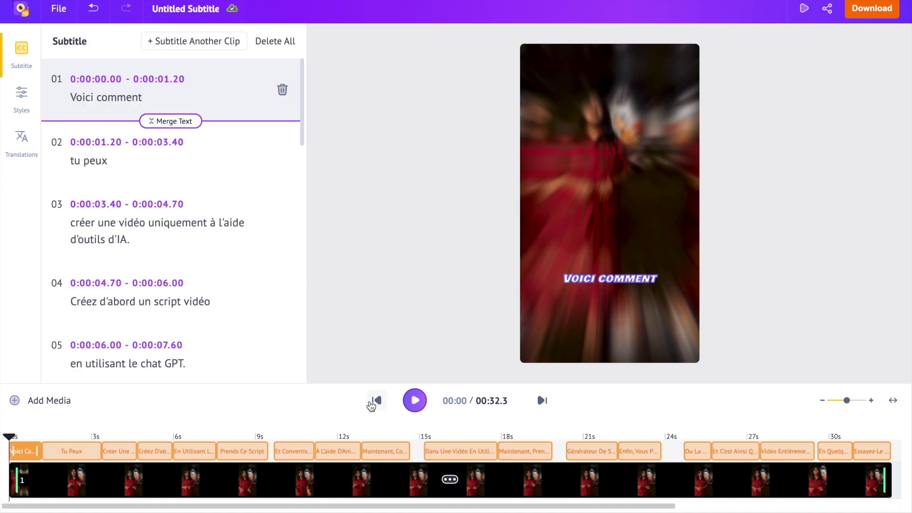
{"action": "left_click", "coordinate": [414, 400]}
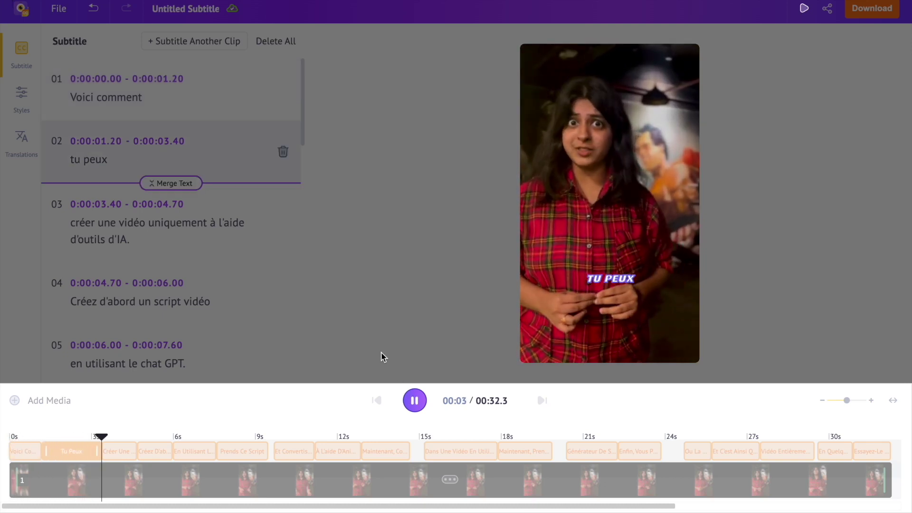
{"action": "left_click", "coordinate": [403, 357]}
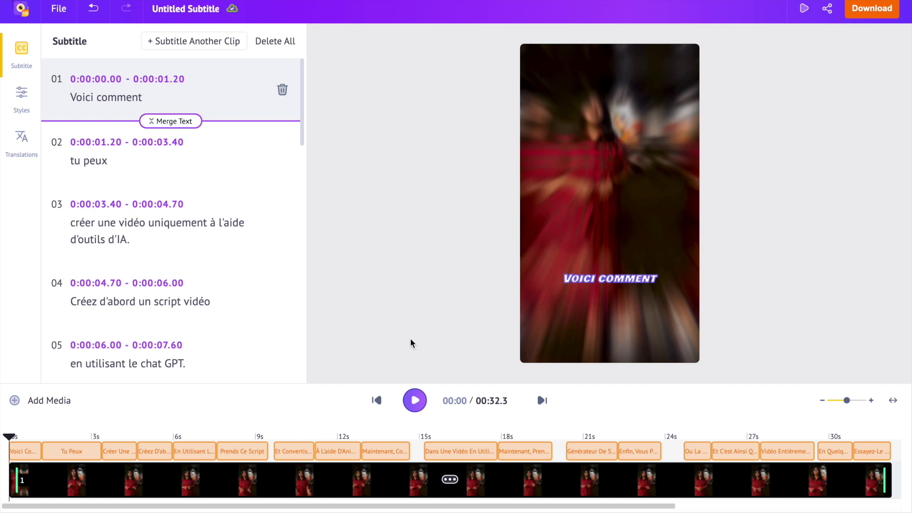